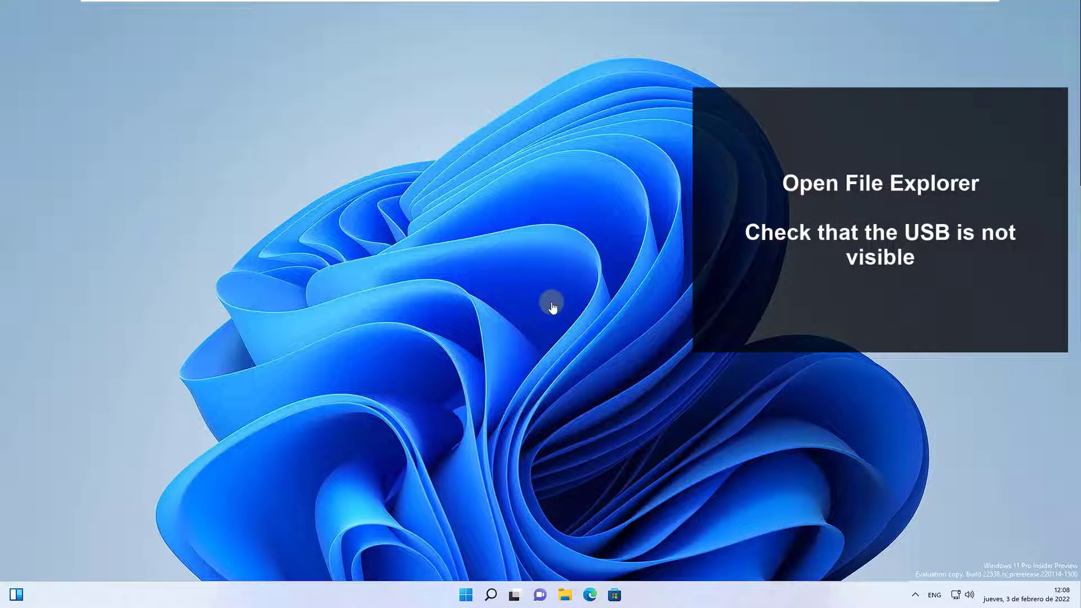
Check the drives listed under This PC in File Explorer for the USB stick and return to the desktop
{"action": "key", "text": "super+e"}
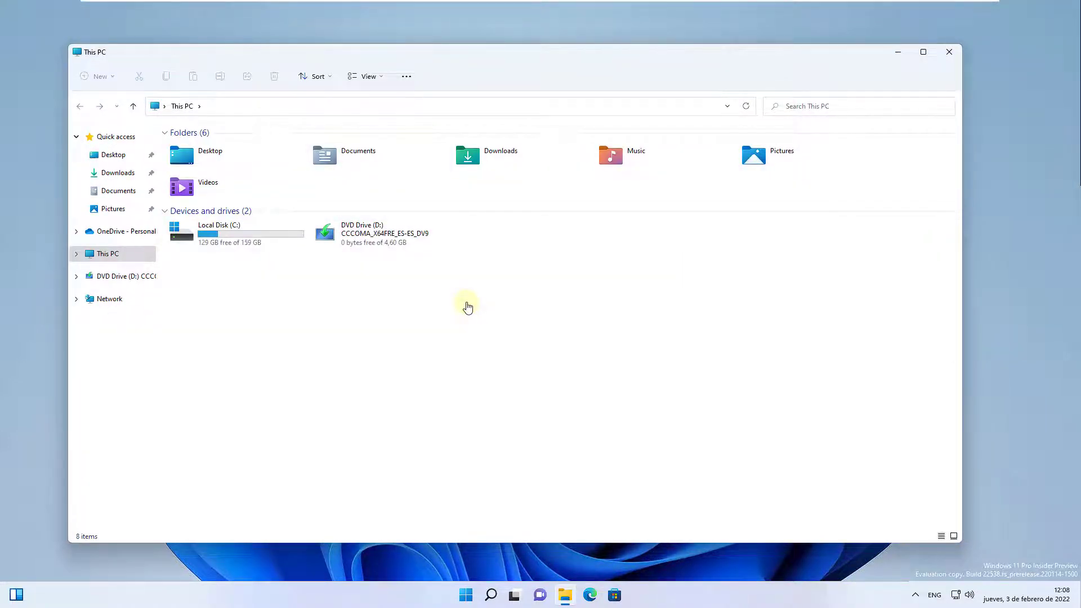
{"action": "key", "text": "super+d"}
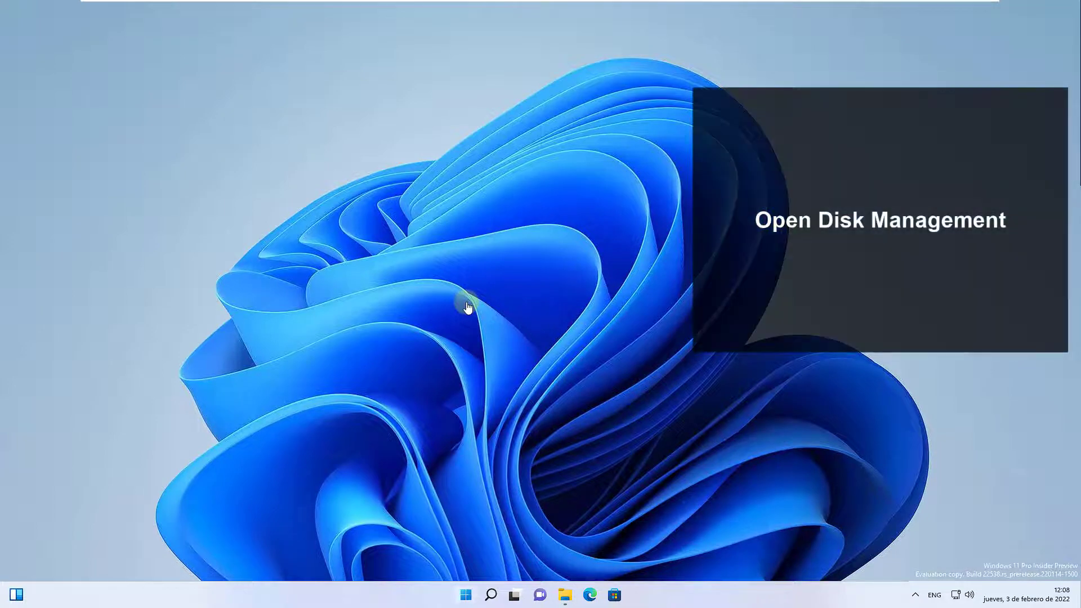
Assign drive letter E to the removable SOLVETIC volume in Disk Management and close the program
{"action": "key", "text": "super+x"}
{"action": "key", "text": "k"}
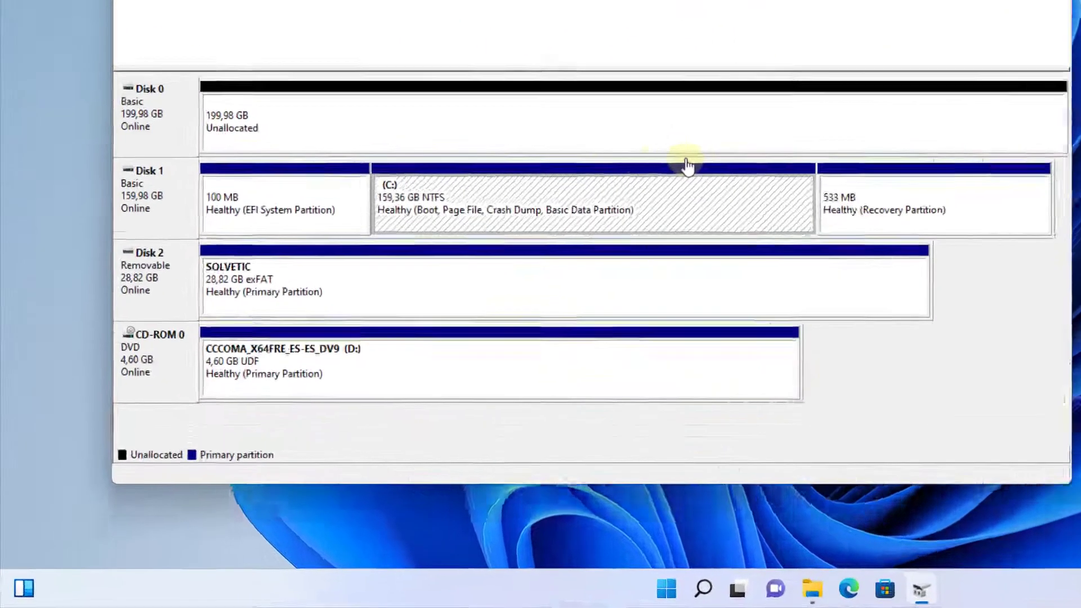
{"action": "key", "text": "Down"}
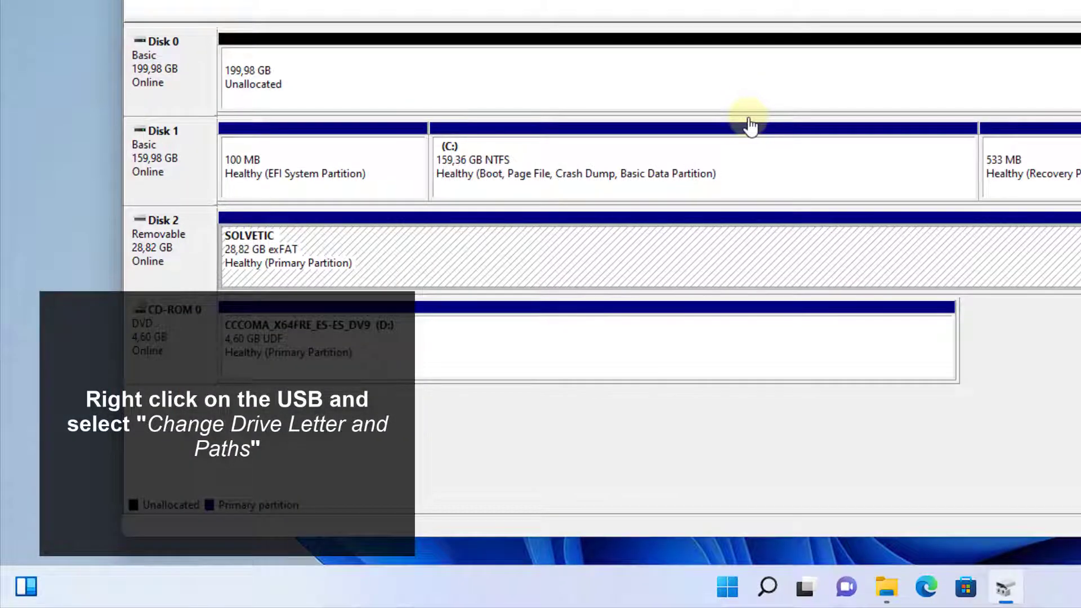
{"action": "right_click", "coordinate": [459, 255]}
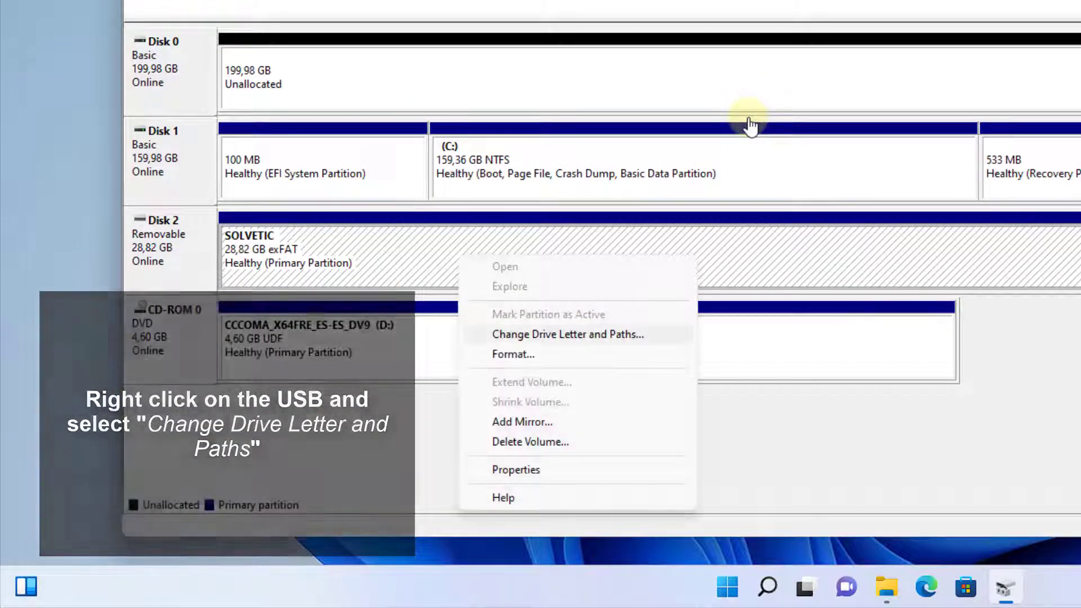
{"action": "key", "text": "Return"}
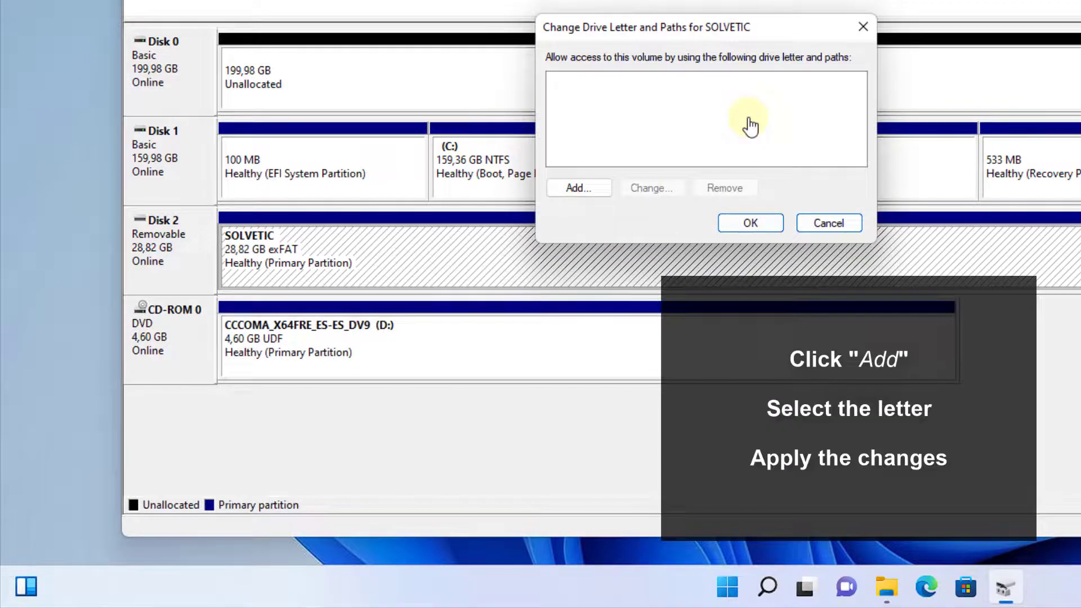
{"action": "key", "text": "Return"}
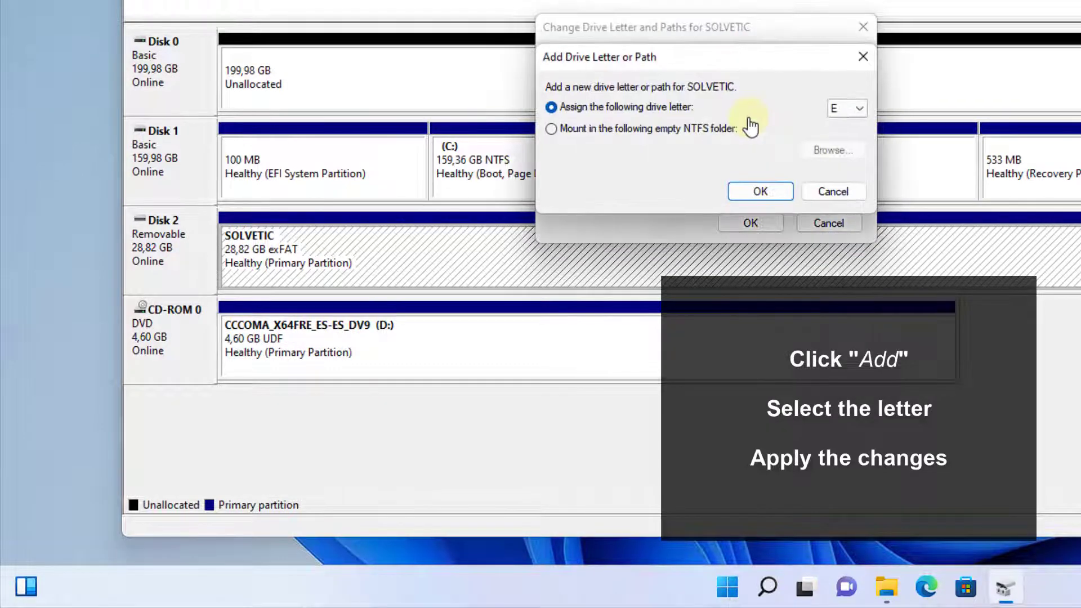
{"action": "key", "text": "Return"}
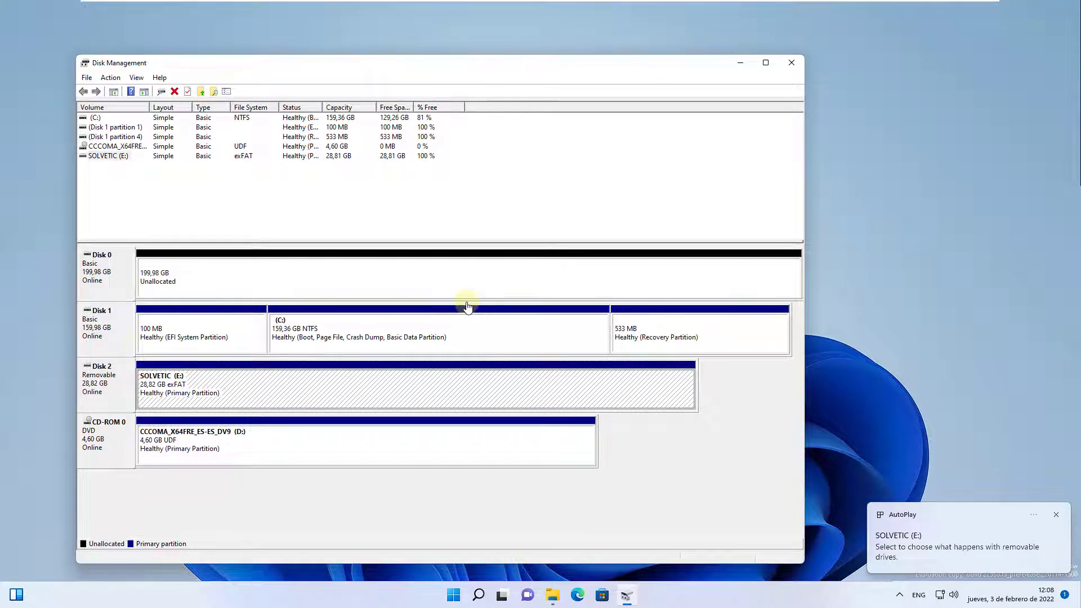
{"action": "key", "text": "alt+F4"}
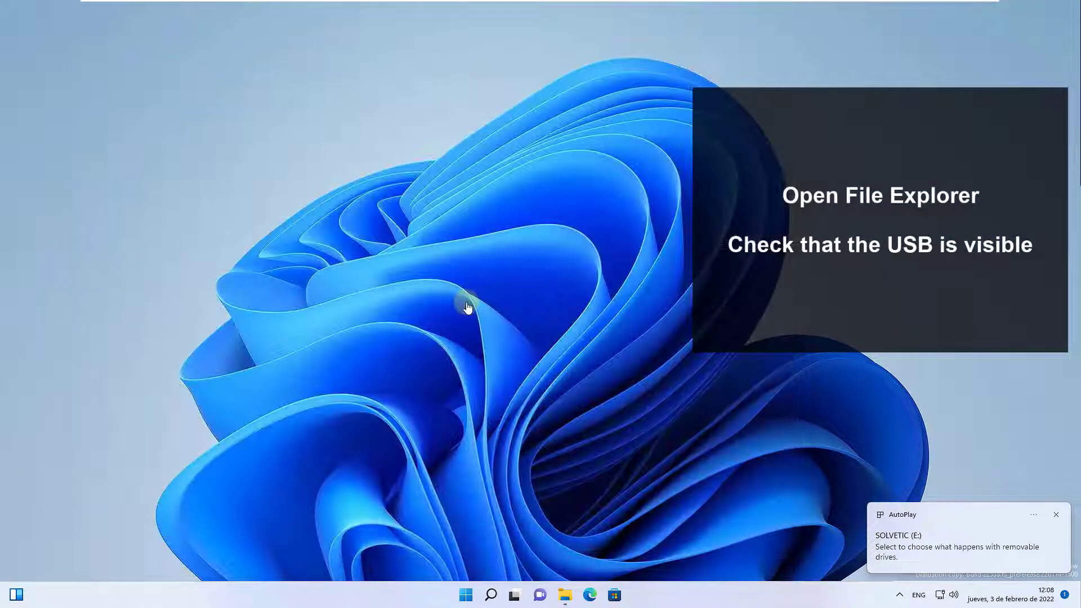
Look for the SOLVETIC (E:) drive under This PC in File Explorer and close the window
{"action": "key", "text": "super+e"}
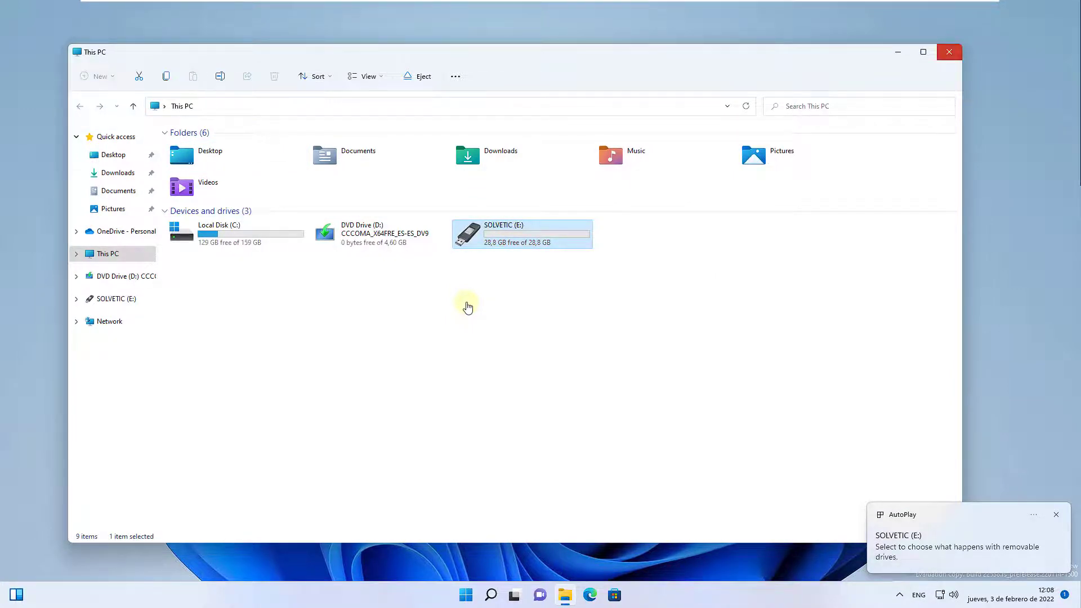
{"action": "key", "text": "alt+F4"}
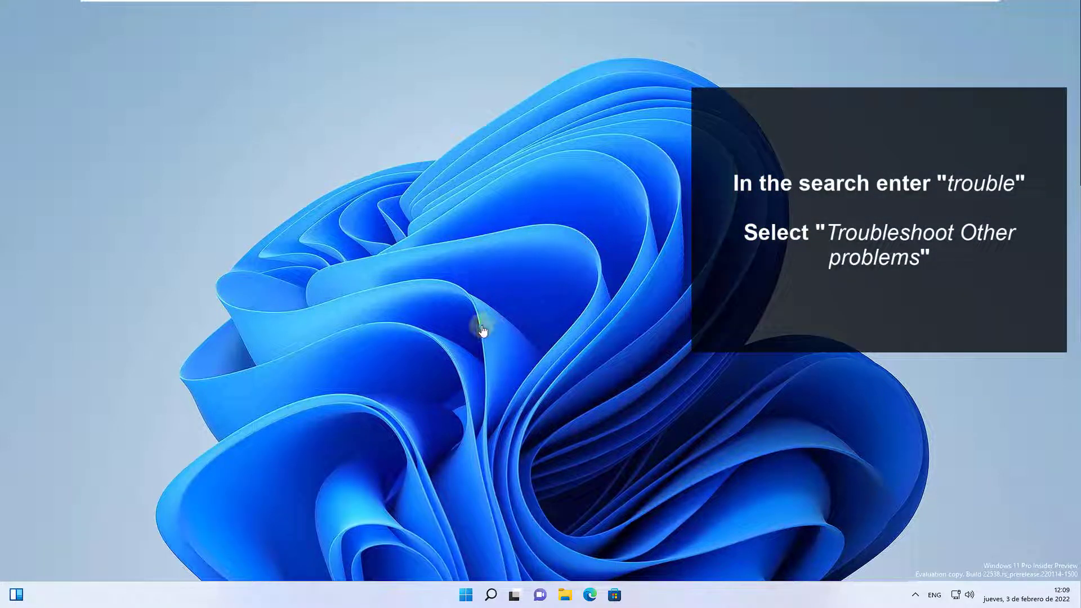
Search Windows for "trouble" and open the Troubleshoot Other problems settings
{"action": "key", "text": "super"}
{"action": "type", "text": "trou"}
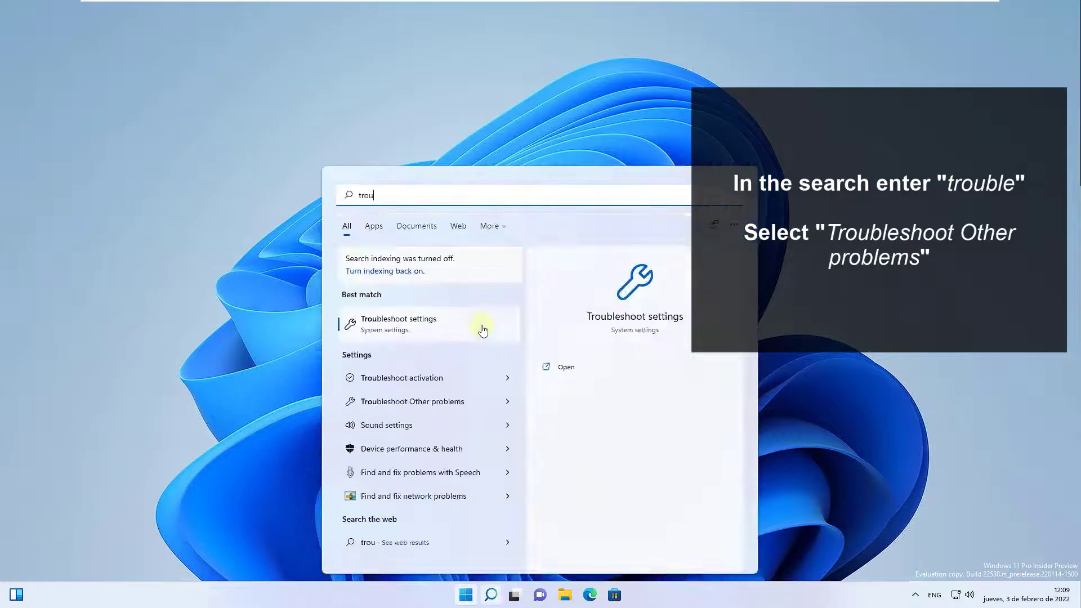
{"action": "type", "text": "ble"}
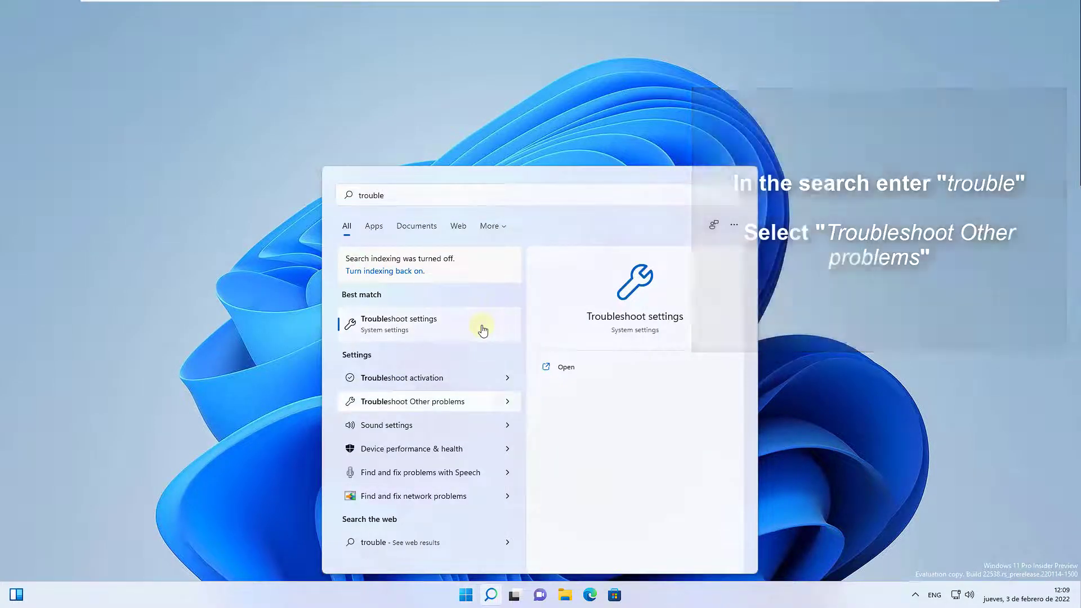
{"action": "left_click", "coordinate": [483, 331]}
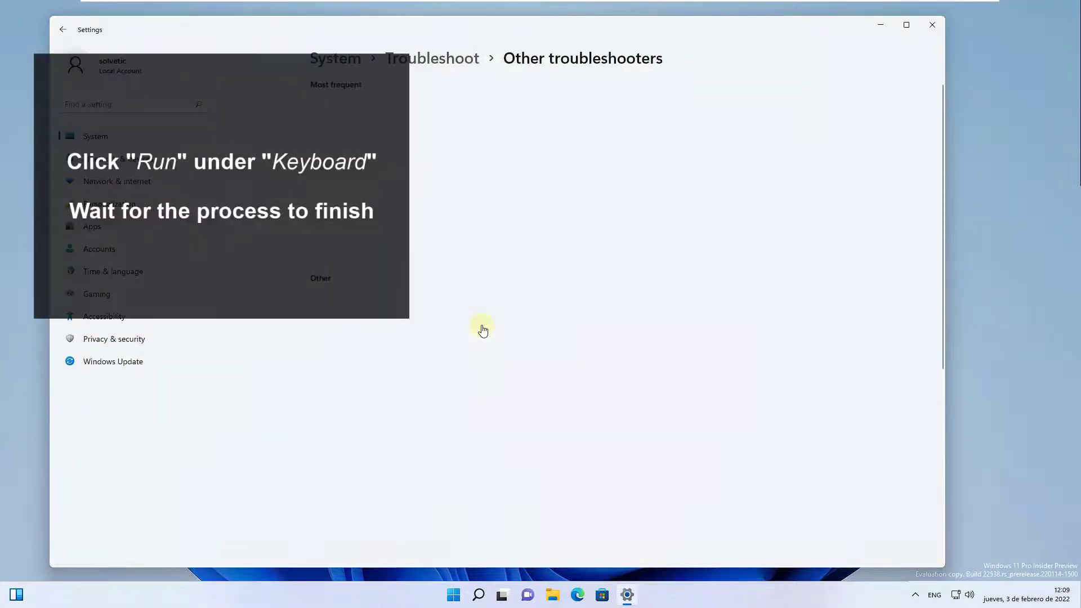
Run the Keyboard troubleshooter to completion and close both it and the Settings window
{"action": "scroll", "coordinate": [483, 330], "scroll_direction": "down", "scroll_amount": 5}
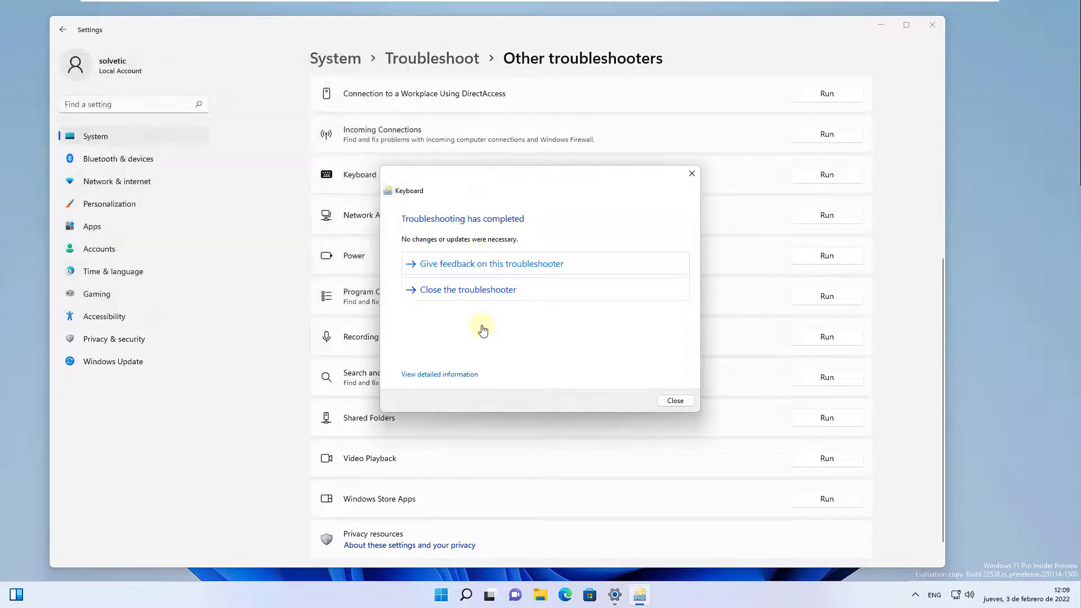
{"action": "key", "text": "Escape"}
{"action": "left_click", "coordinate": [933, 24]}
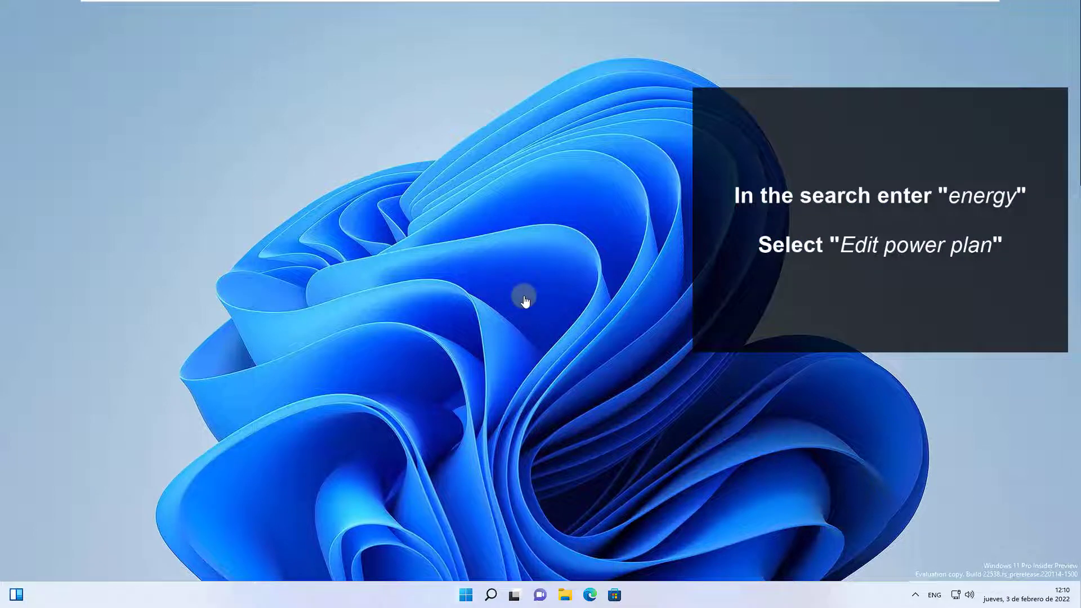
Search Windows for "ener", open Edit power plan and bring up the Balanced plan's advanced power settings
{"action": "key", "text": "super"}
{"action": "type", "text": "ener"}
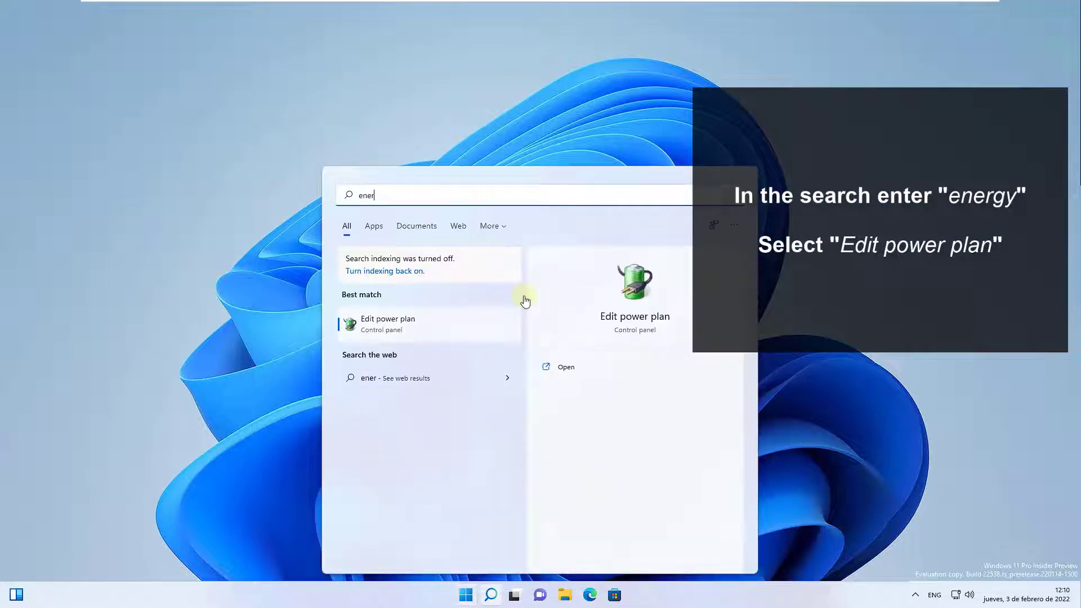
{"action": "key", "text": "Return"}
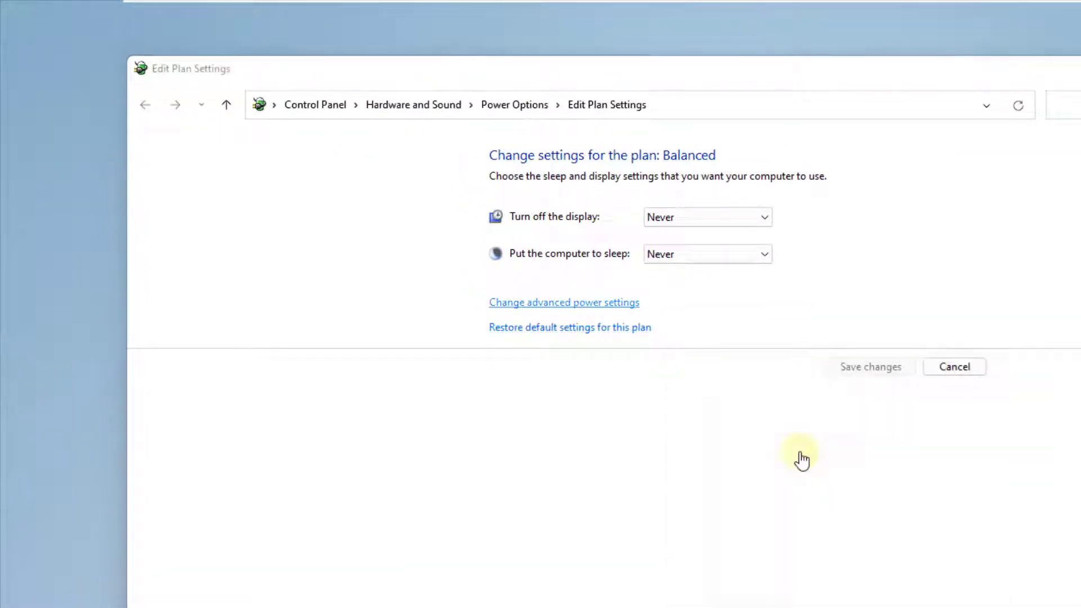
{"action": "left_click", "coordinate": [564, 303]}
Set the USB selective suspend setting under USB settings to Disabled, apply it and close the power plan windows
{"action": "left_click", "coordinate": [61, 172]}
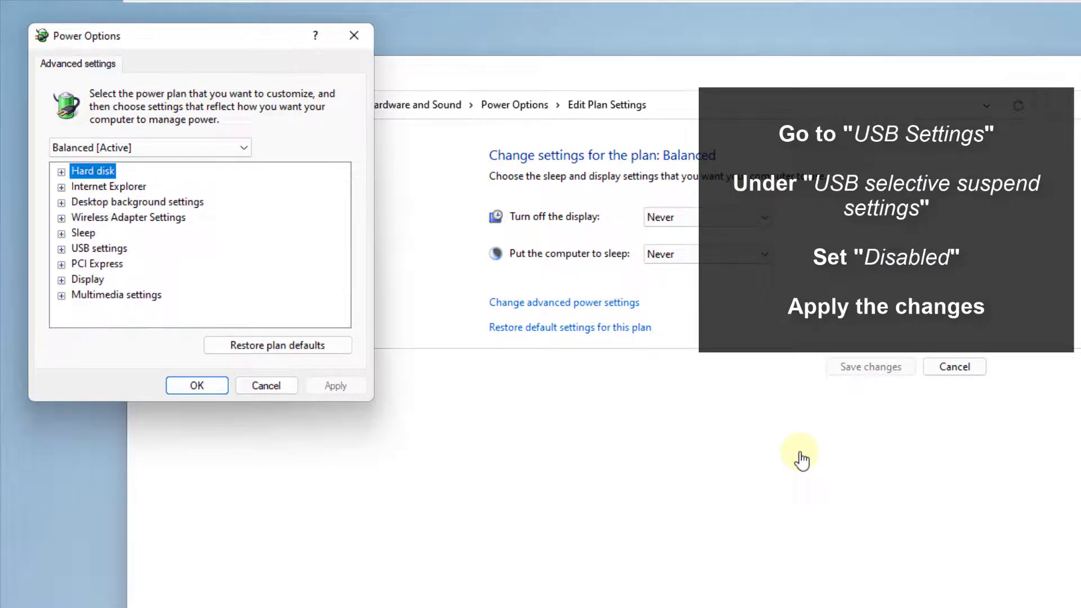
{"action": "left_click", "coordinate": [62, 250]}
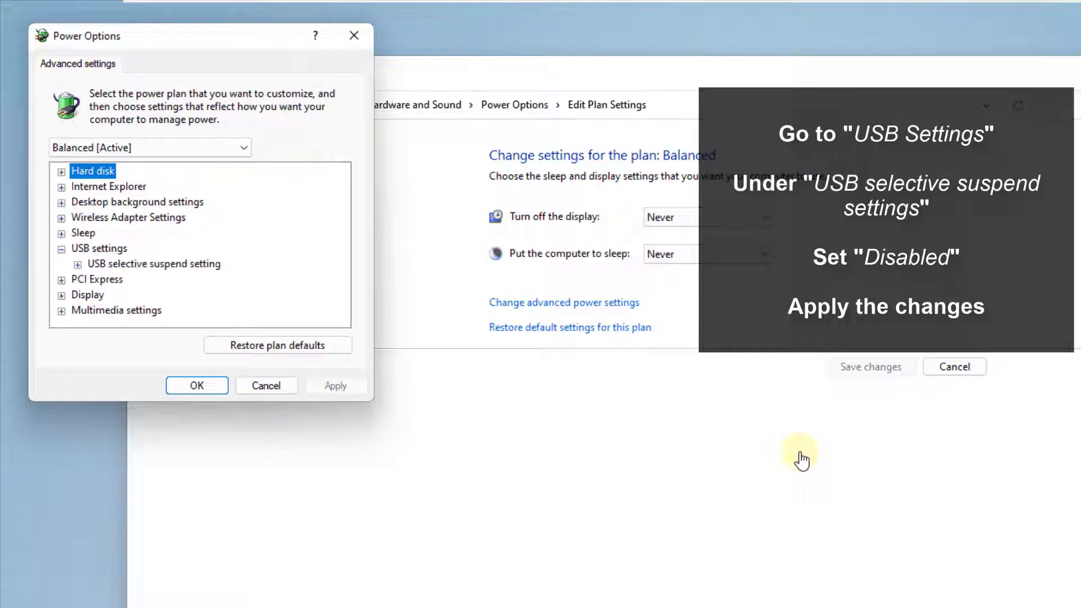
{"action": "left_click", "coordinate": [78, 265]}
{"action": "left_click", "coordinate": [161, 279]}
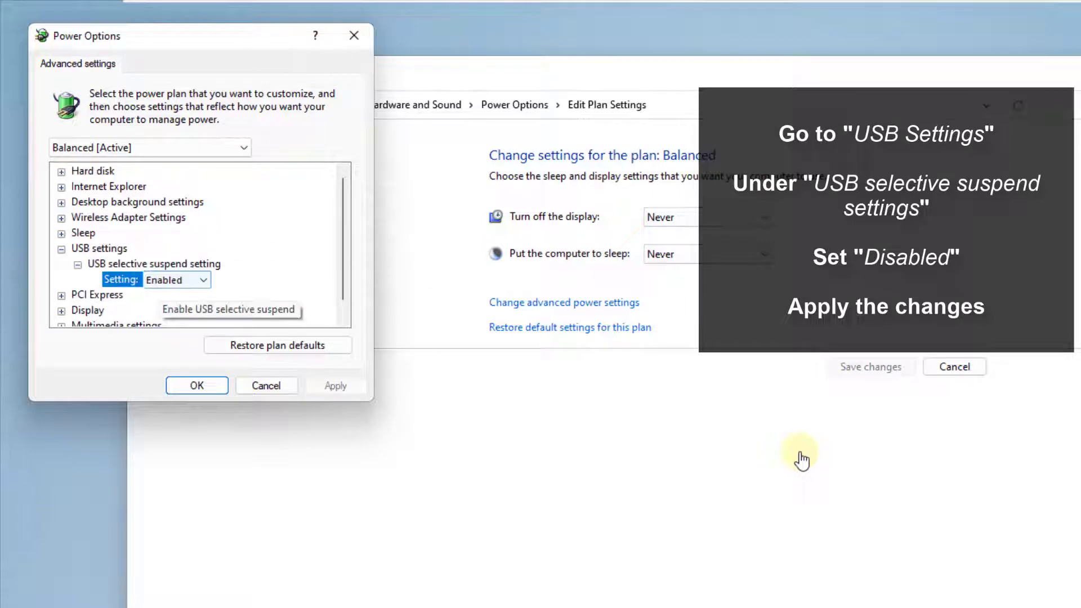
{"action": "left_click", "coordinate": [178, 280]}
{"action": "left_click", "coordinate": [165, 295]}
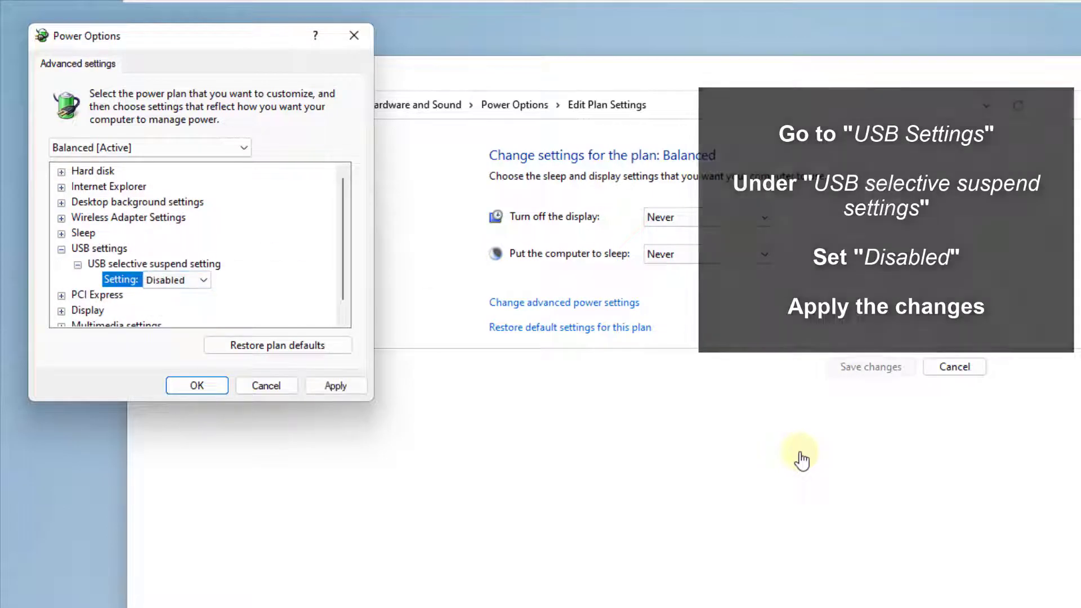
{"action": "left_click", "coordinate": [197, 386]}
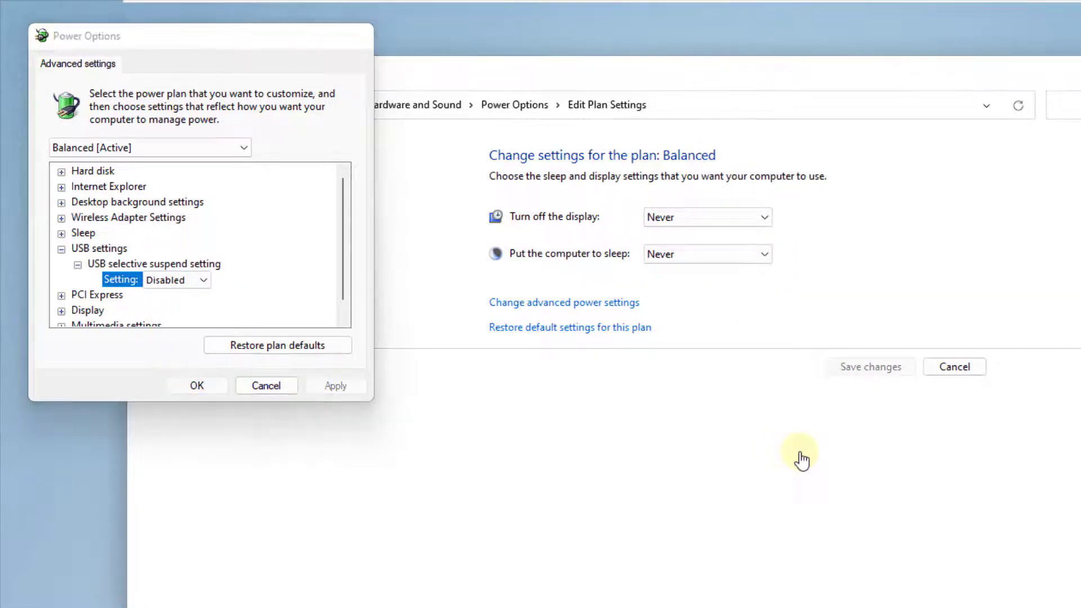
{"action": "left_click", "coordinate": [883, 45]}
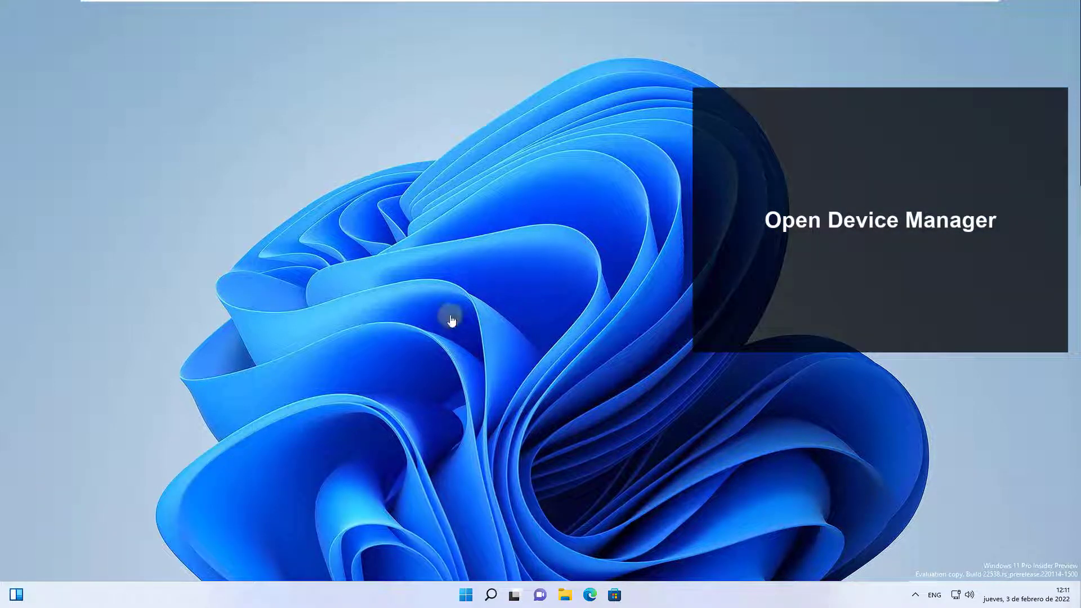
Open Device Manager and expand the Universal Serial Bus controllers category
{"action": "key", "text": "super+x"}
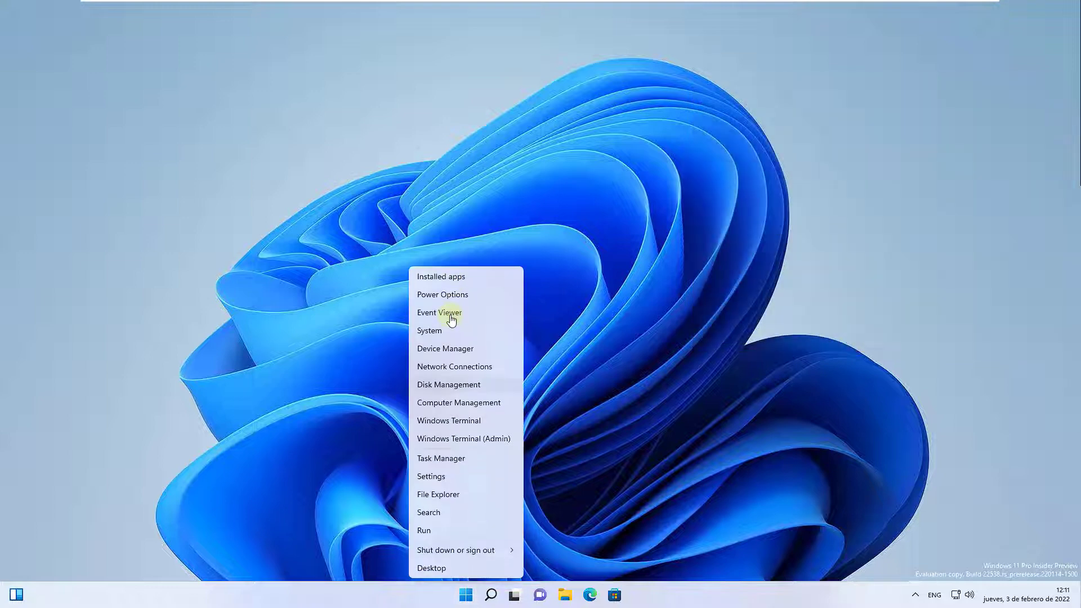
{"action": "left_click", "coordinate": [445, 349]}
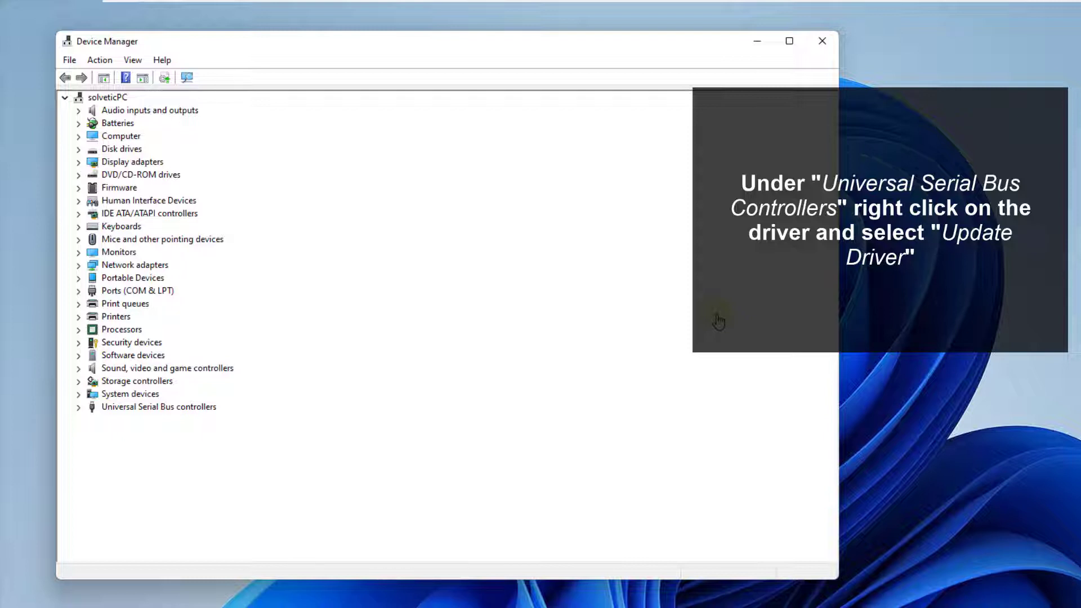
{"action": "left_click", "coordinate": [78, 407]}
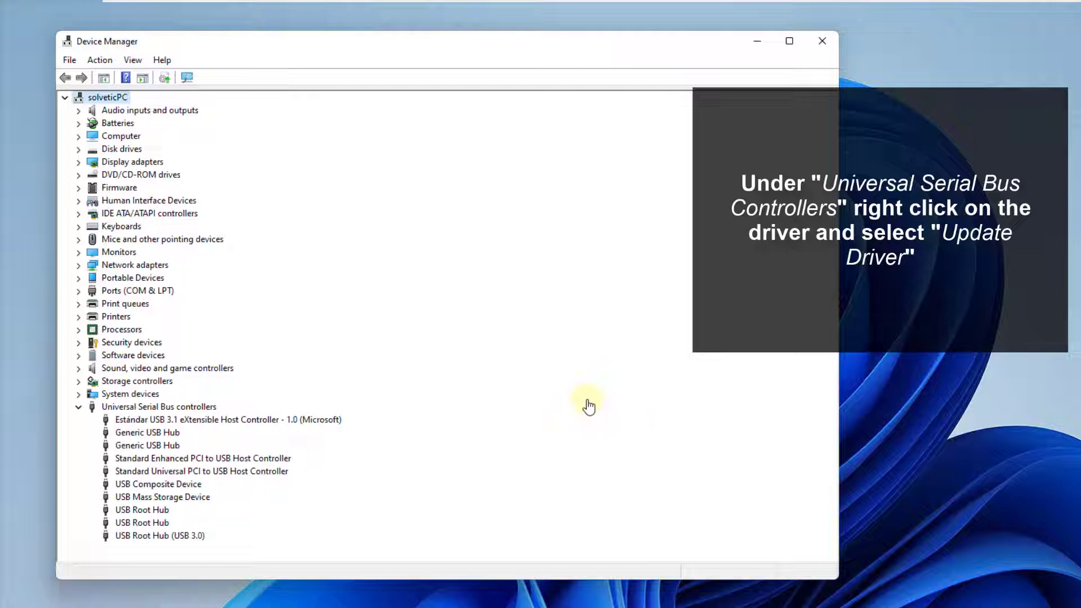
Update the first Generic USB Hub's driver by picking Generic USB Hub from the drivers available on the computer, and close Device Manager
{"action": "right_click", "coordinate": [137, 434]}
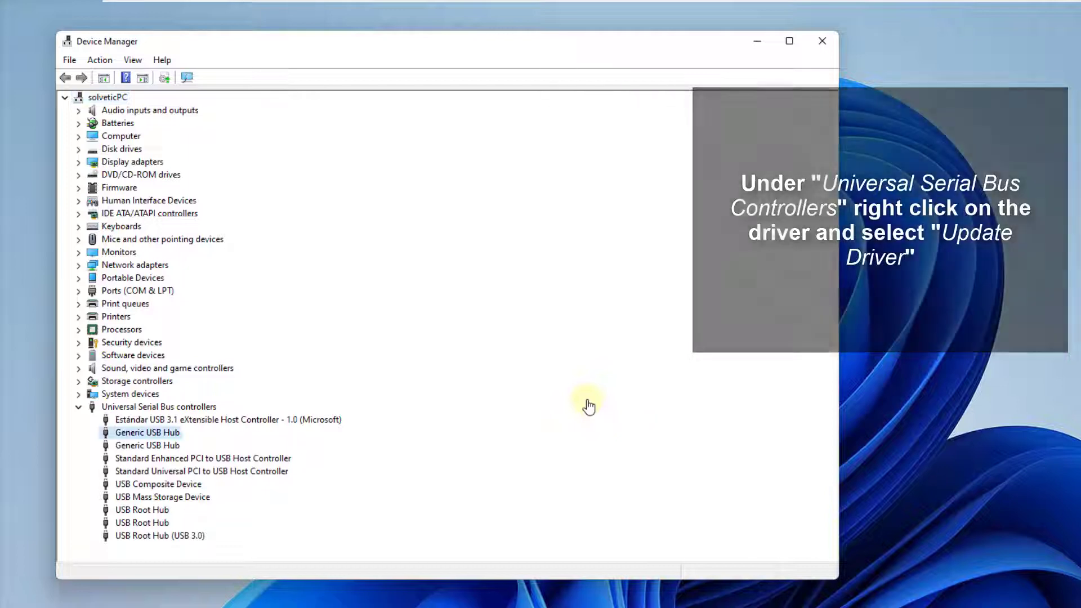
{"action": "left_click", "coordinate": [189, 445]}
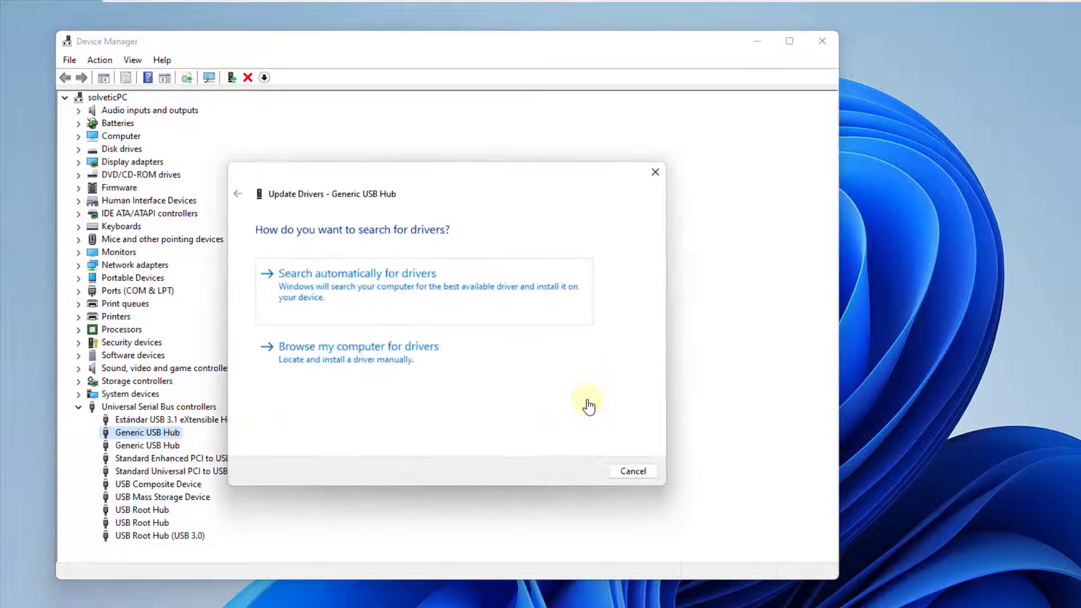
{"action": "left_click", "coordinate": [338, 348]}
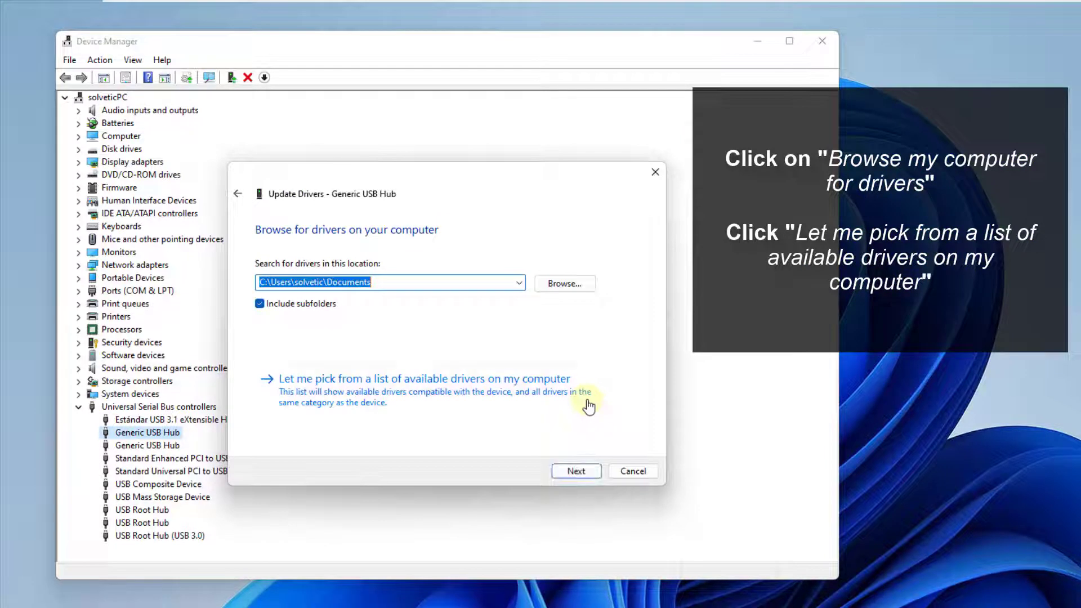
{"action": "left_click", "coordinate": [588, 404]}
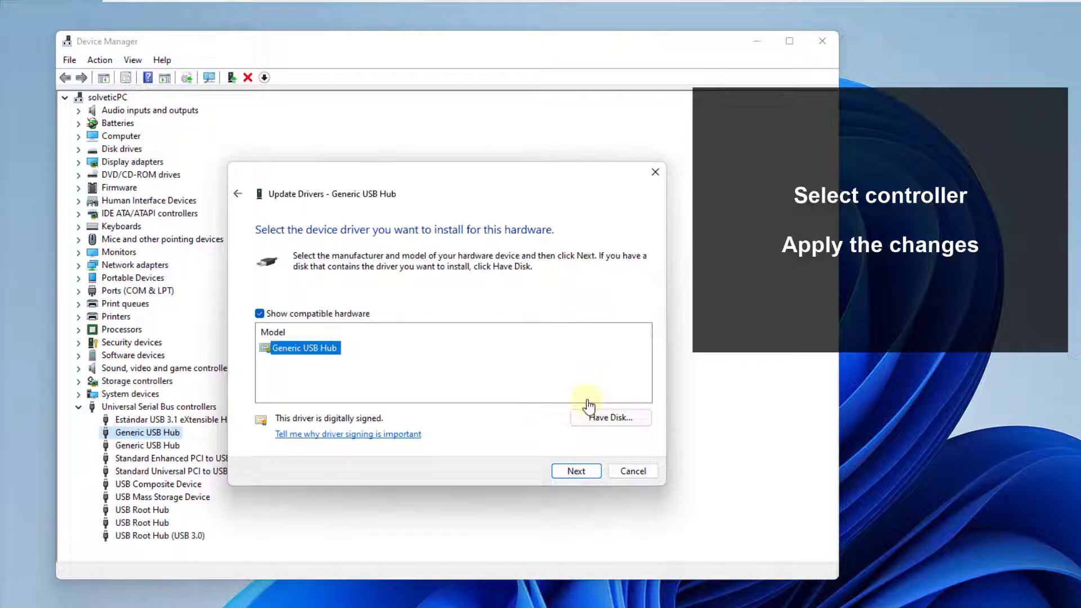
{"action": "key", "text": "Return"}
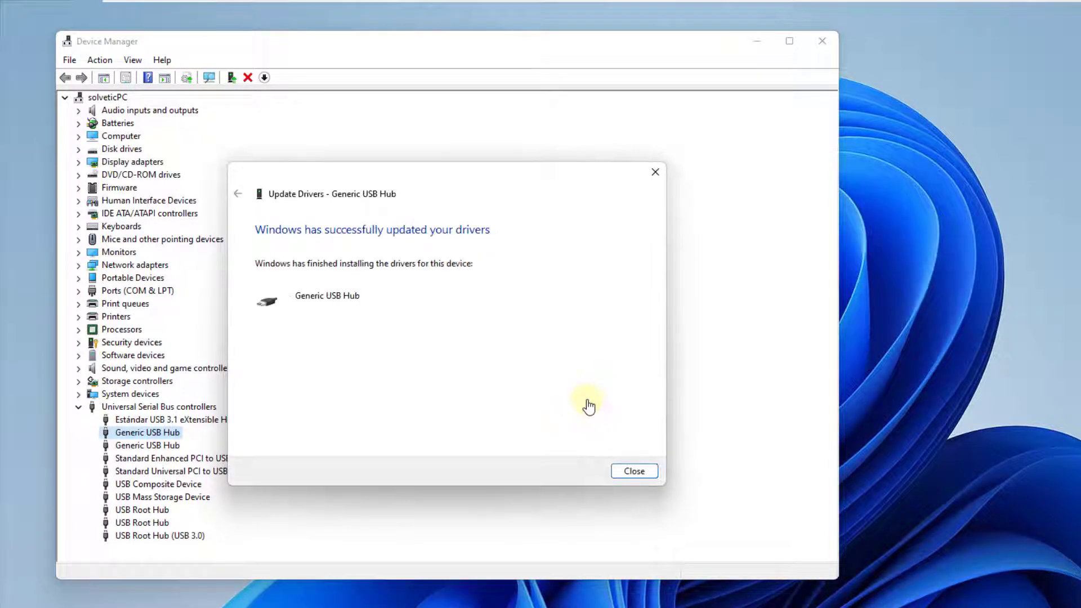
{"action": "key", "text": "Return"}
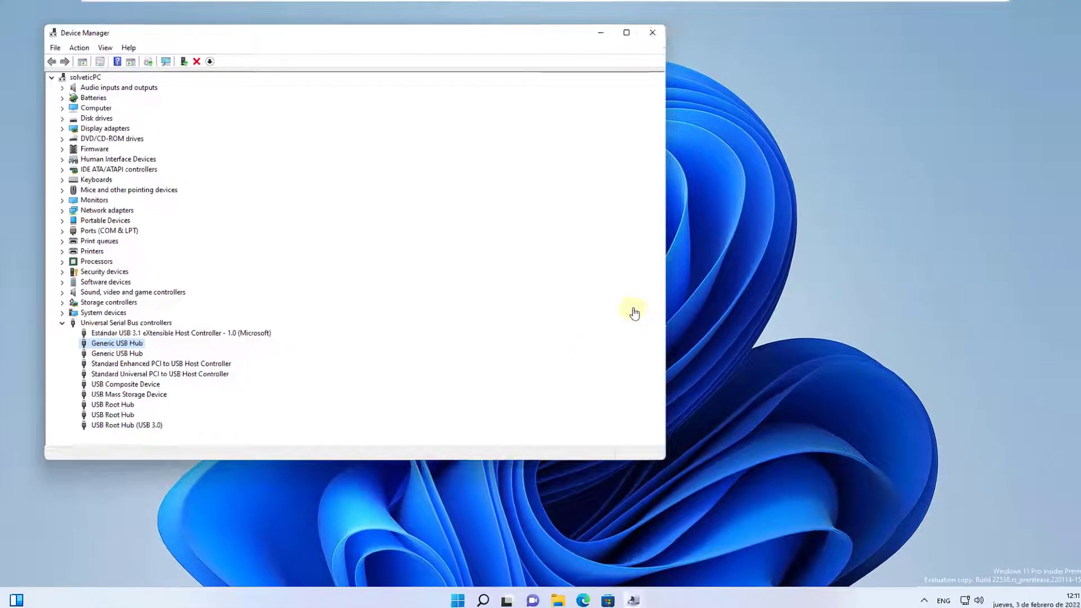
{"action": "key", "text": "alt+F4"}
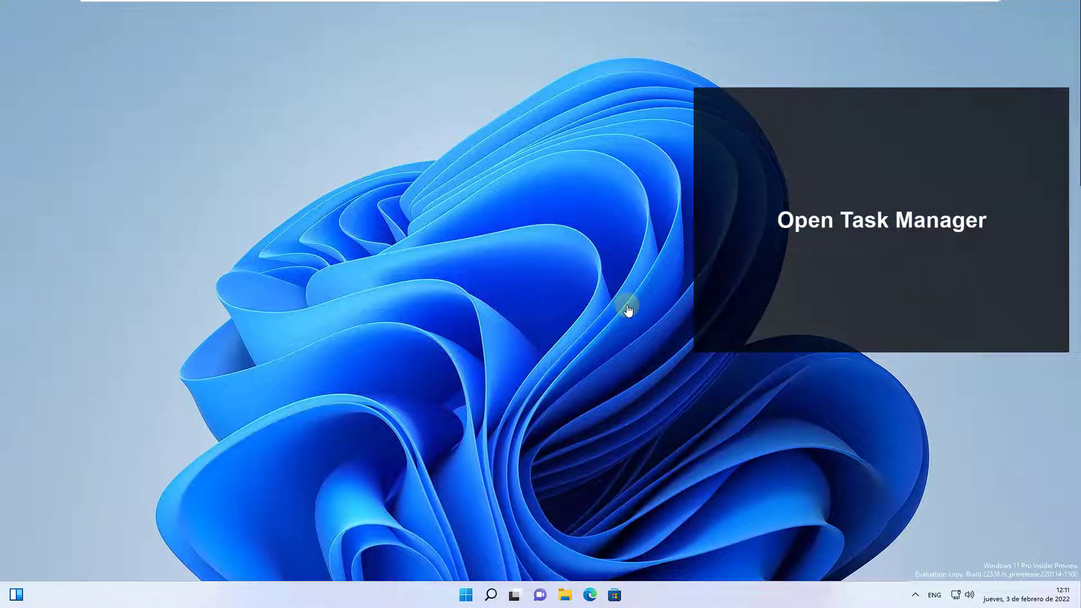
Open Task Manager
{"action": "key", "text": "super+x"}
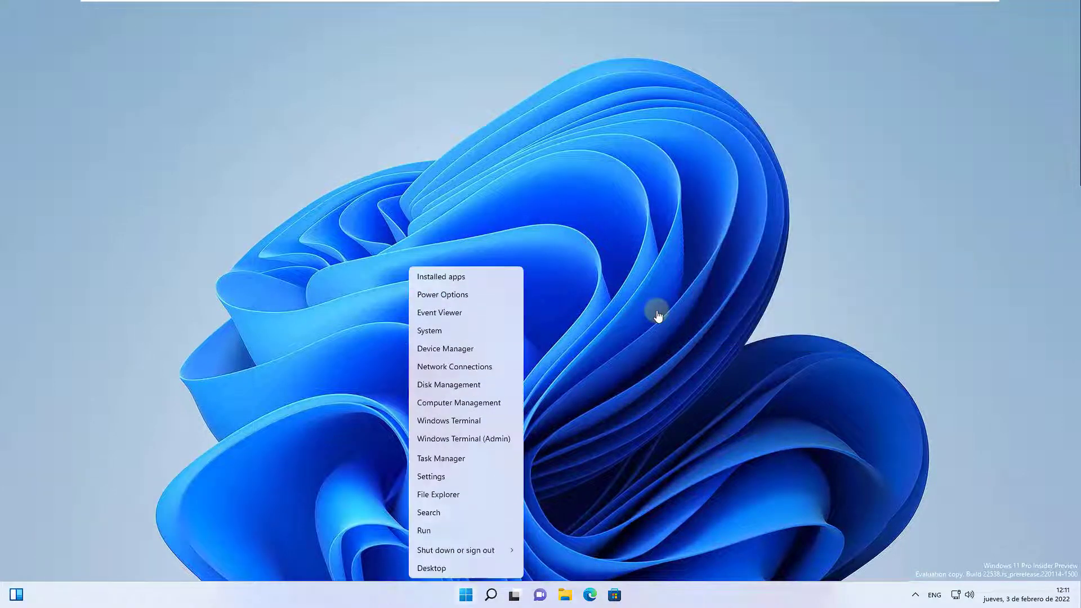
{"action": "key", "text": "t"}
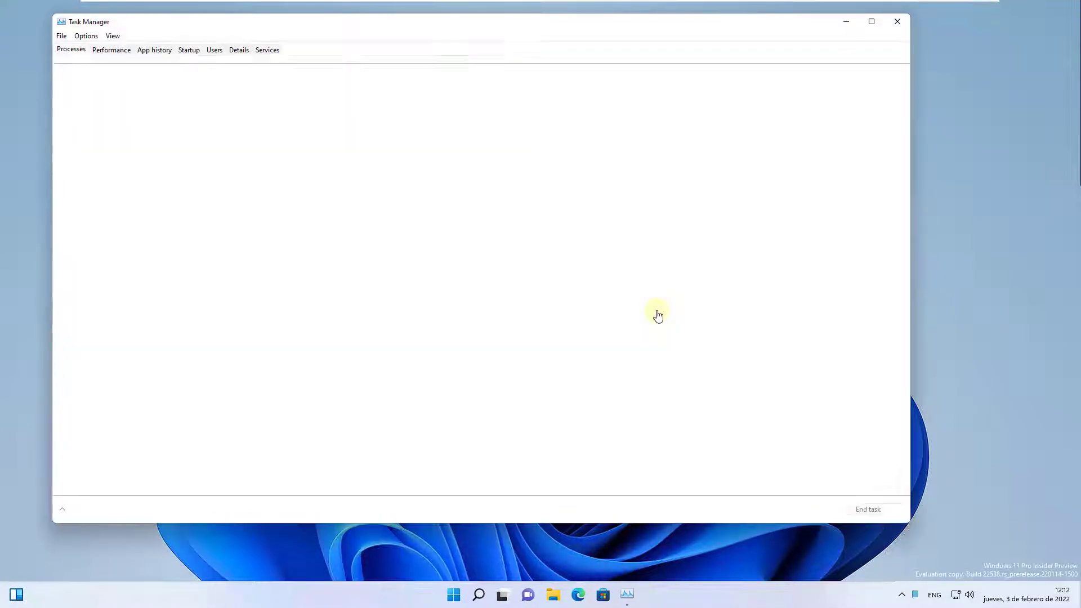
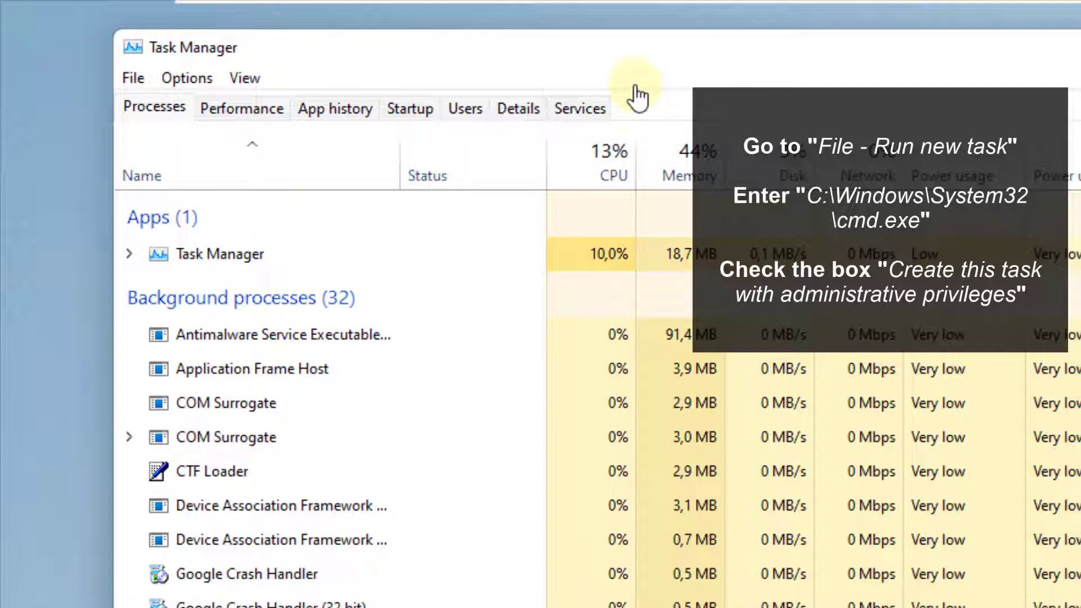
Run "C:\Windows\System32\cmd.exe" as a new task with administrative privileges
{"action": "key", "text": "alt+f"}
{"action": "key", "text": "Return"}
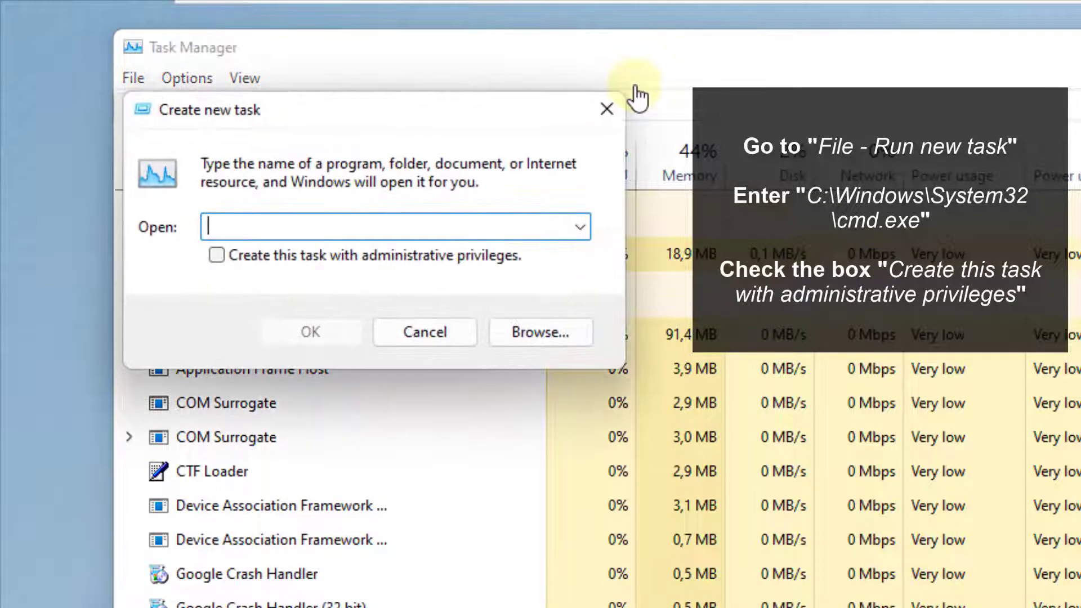
{"action": "type", "text": "\"C:\\Windows\\System32\\cmd.exe\""}
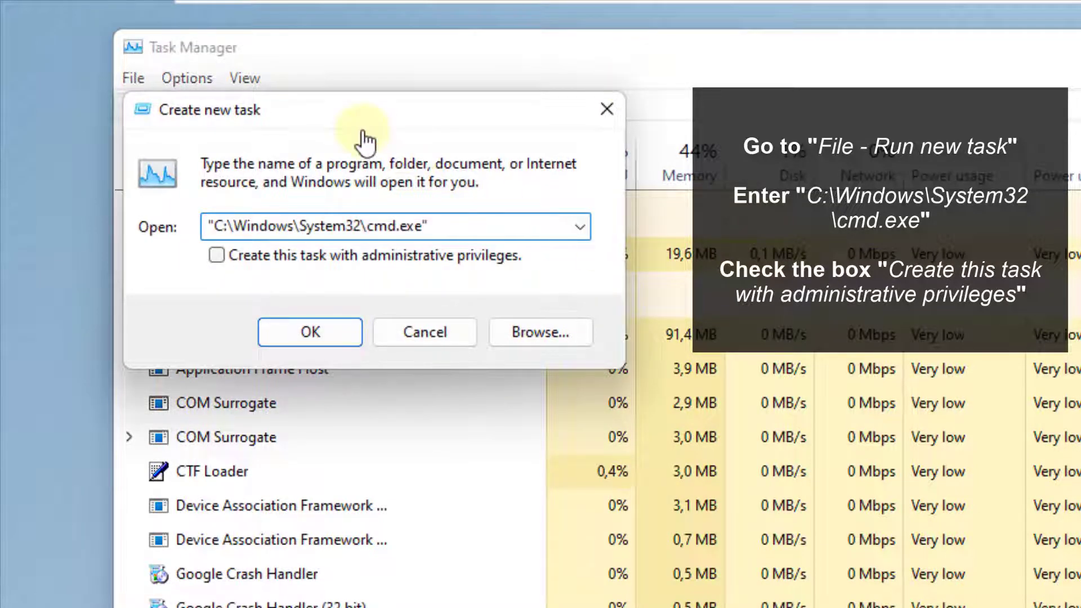
{"action": "key", "text": "Tab"}
{"action": "key", "text": "space"}
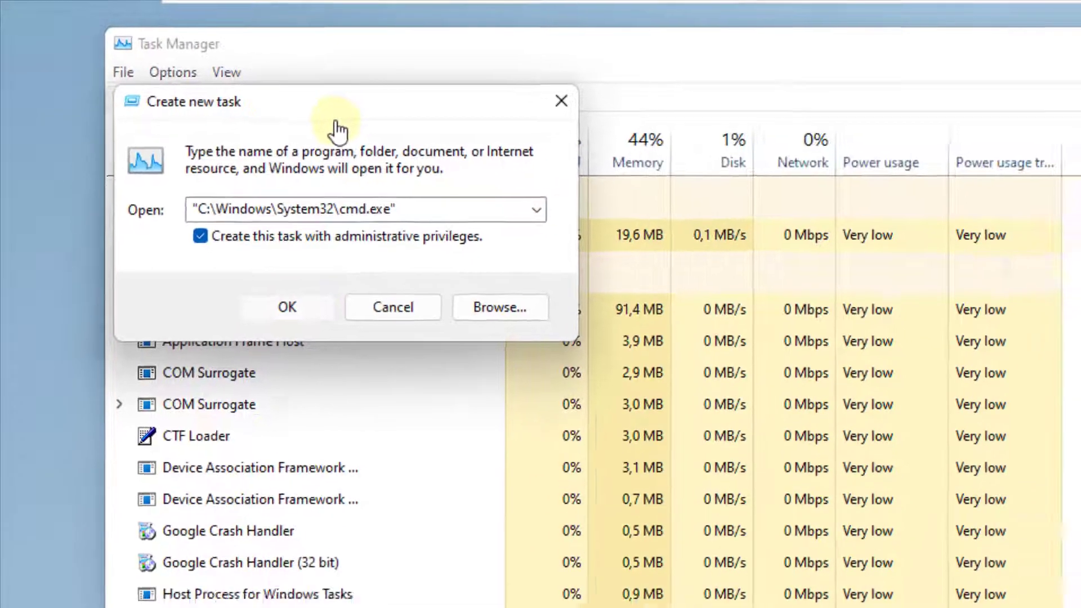
{"action": "key", "text": "Return"}
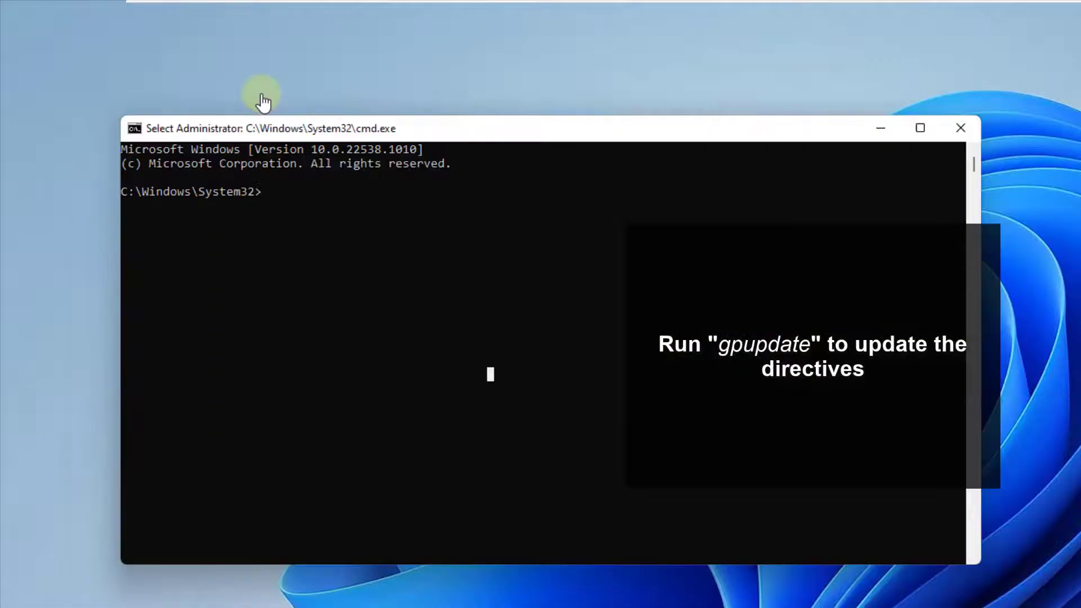
Update the group policies with gpupdate in the Command Prompt, and exit it
{"action": "type", "text": "gpupdate"}
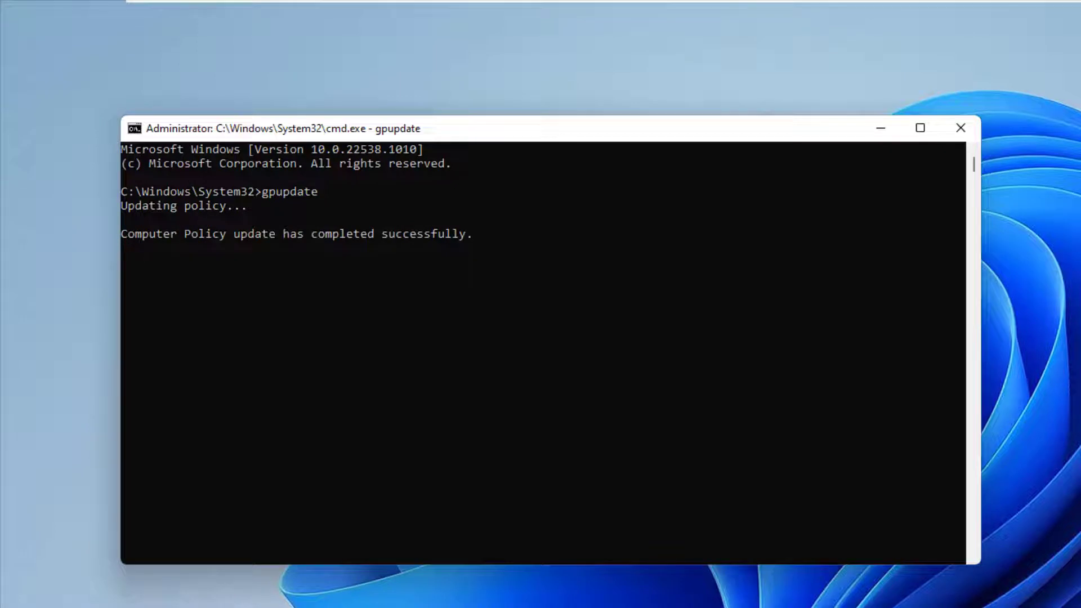
{"action": "type", "text": "xit"}
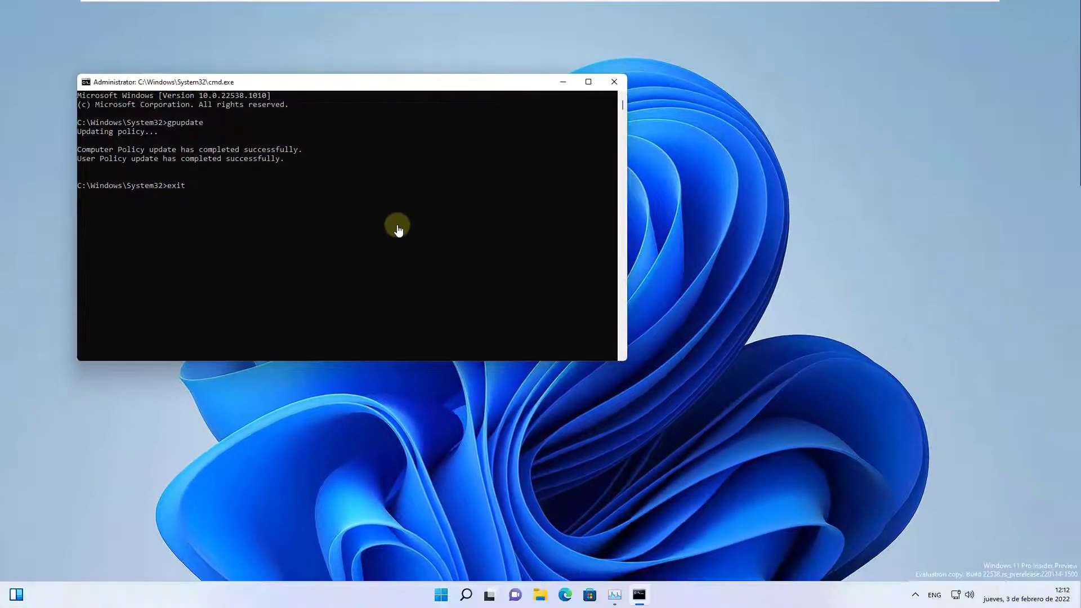
{"action": "key", "text": "Return"}
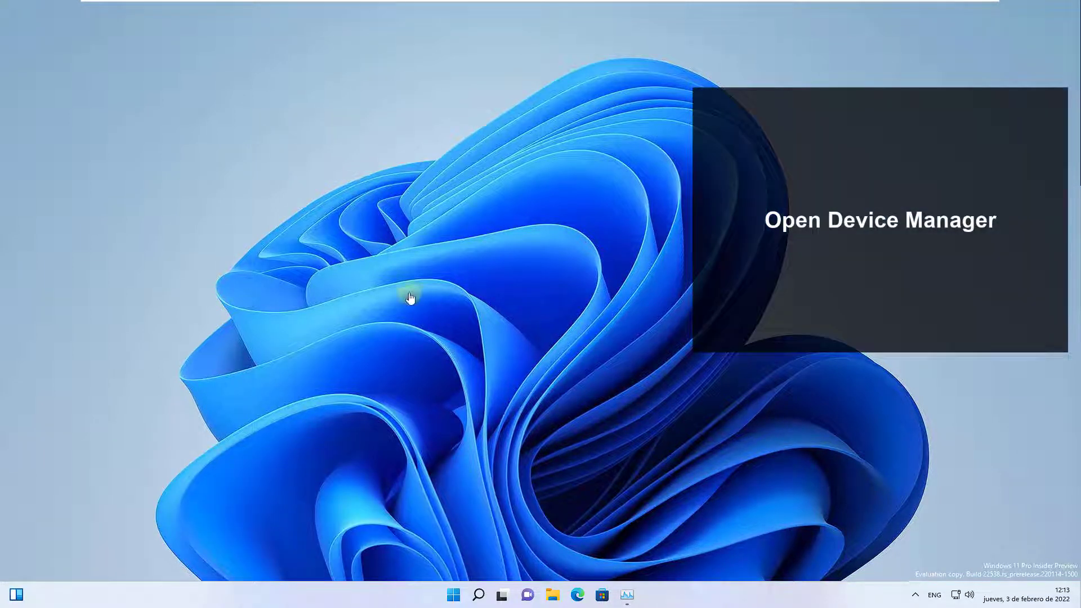
Open Device Manager and uninstall the first Generic USB Hub under Universal Serial Bus controllers, confirming the removal
{"action": "key", "text": "super+x"}
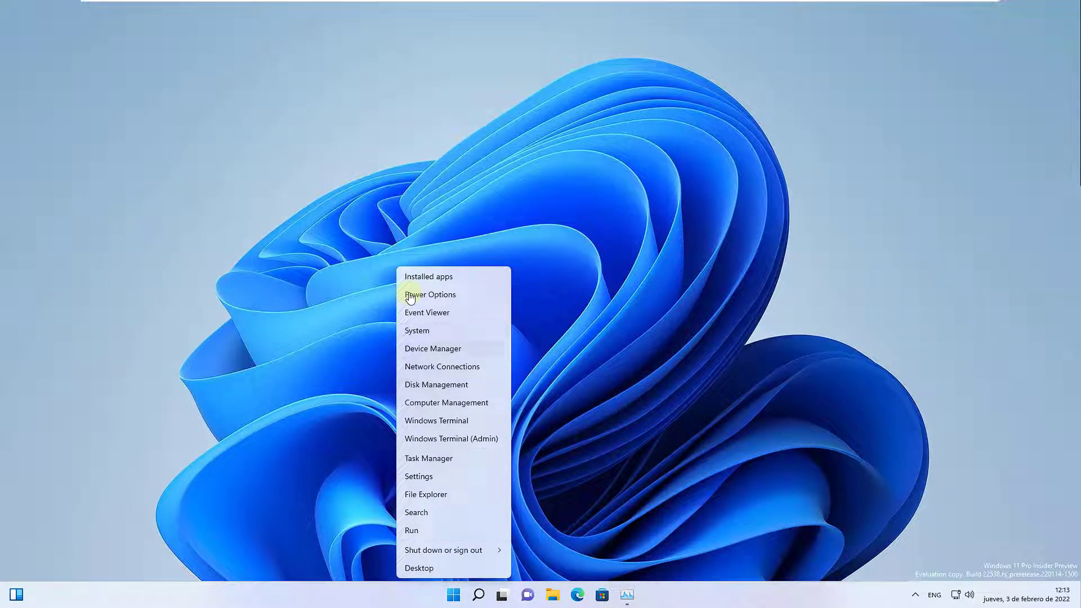
{"action": "key", "text": "m"}
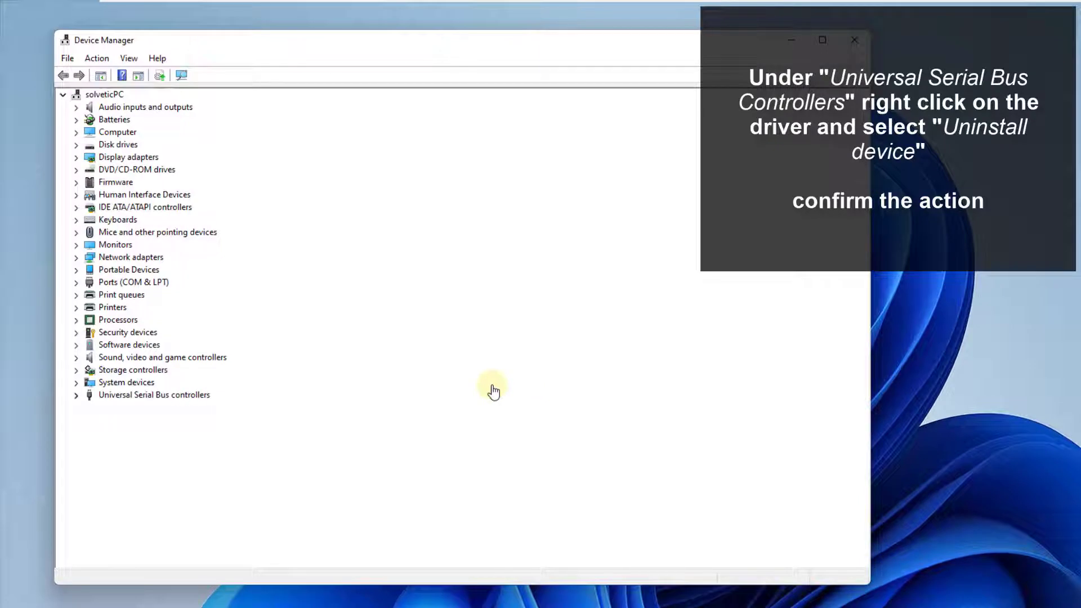
{"action": "left_click", "coordinate": [76, 396]}
{"action": "left_click", "coordinate": [143, 420]}
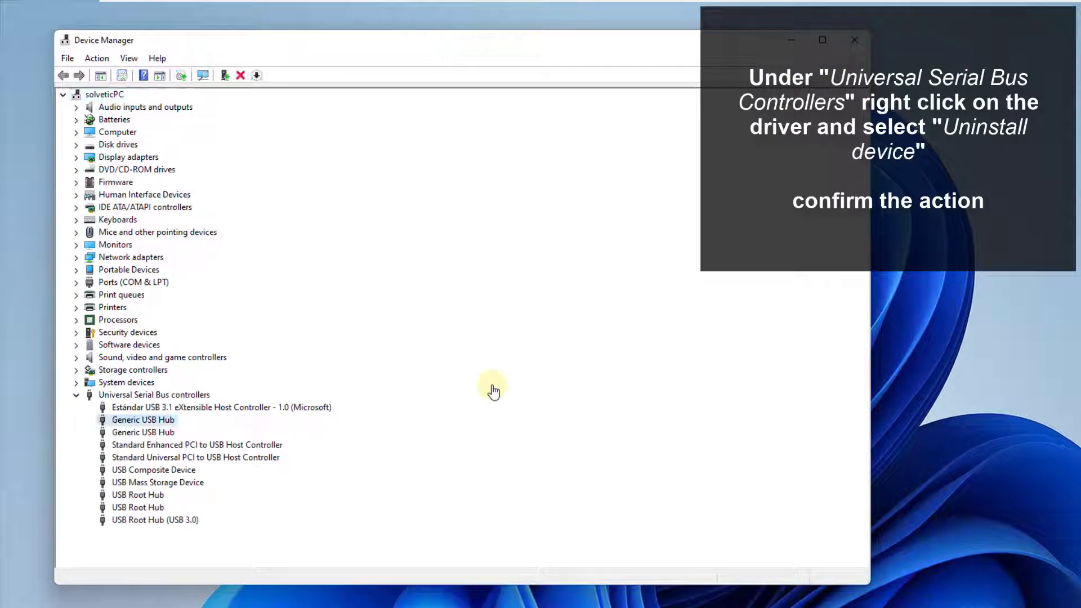
{"action": "right_click", "coordinate": [146, 422]}
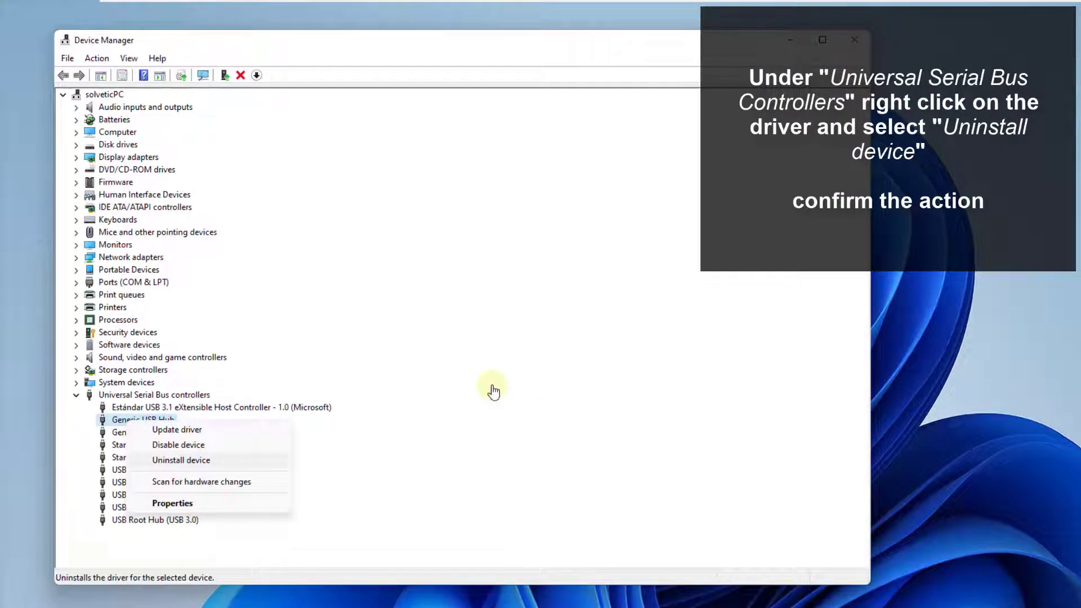
{"action": "left_click", "coordinate": [181, 461]}
{"action": "key", "text": "Return"}
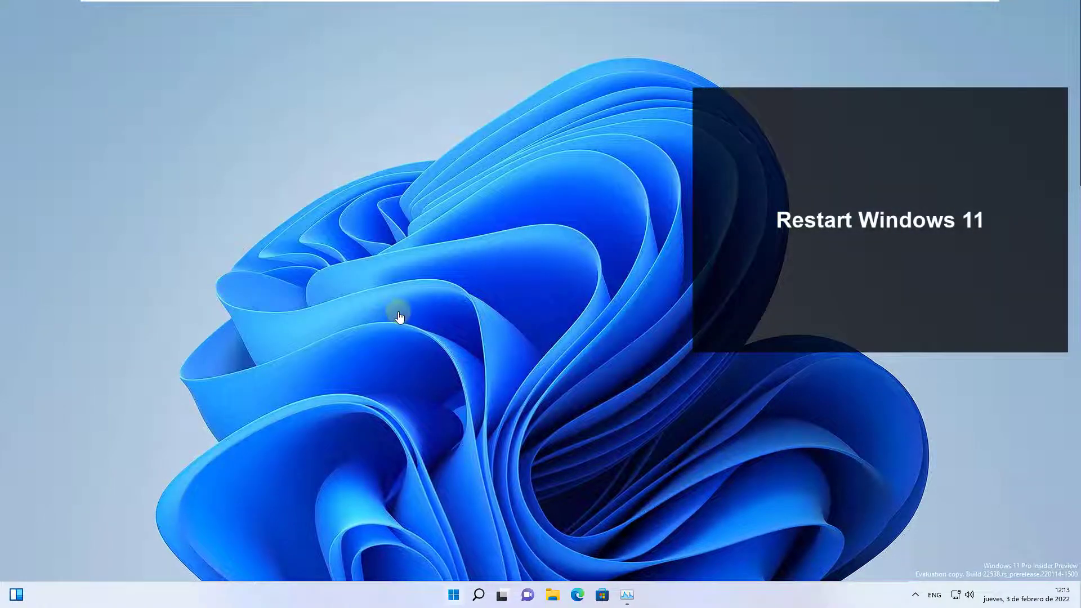
Restart Windows 11
{"action": "key", "text": "super"}
{"action": "key", "text": "Return"}
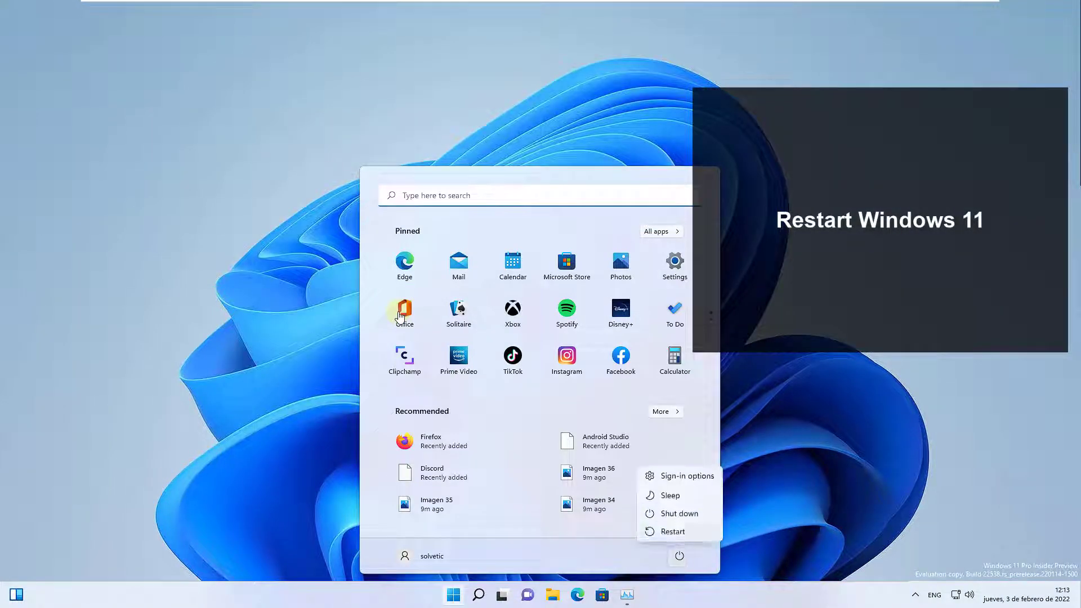
{"action": "key", "text": "Return"}
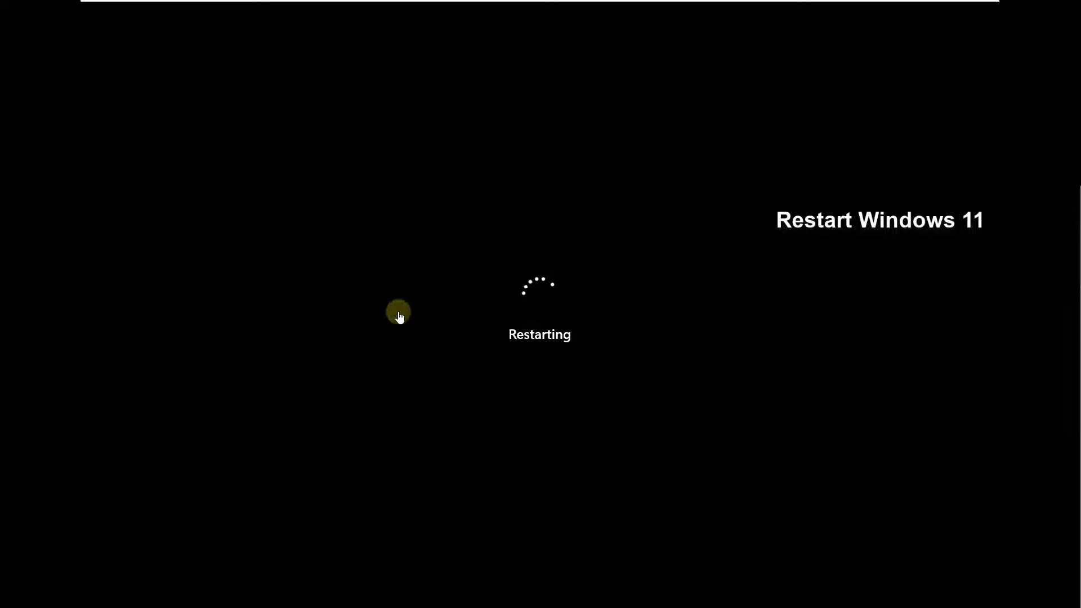